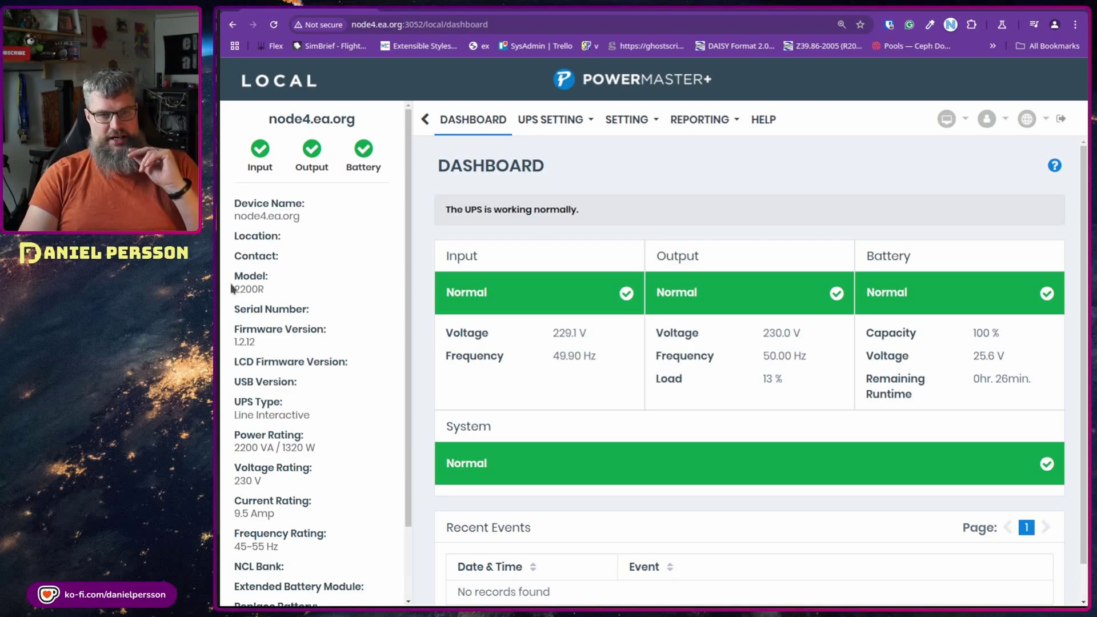
pyautogui.moveTo(232, 289); pyautogui.dragTo(275, 294)
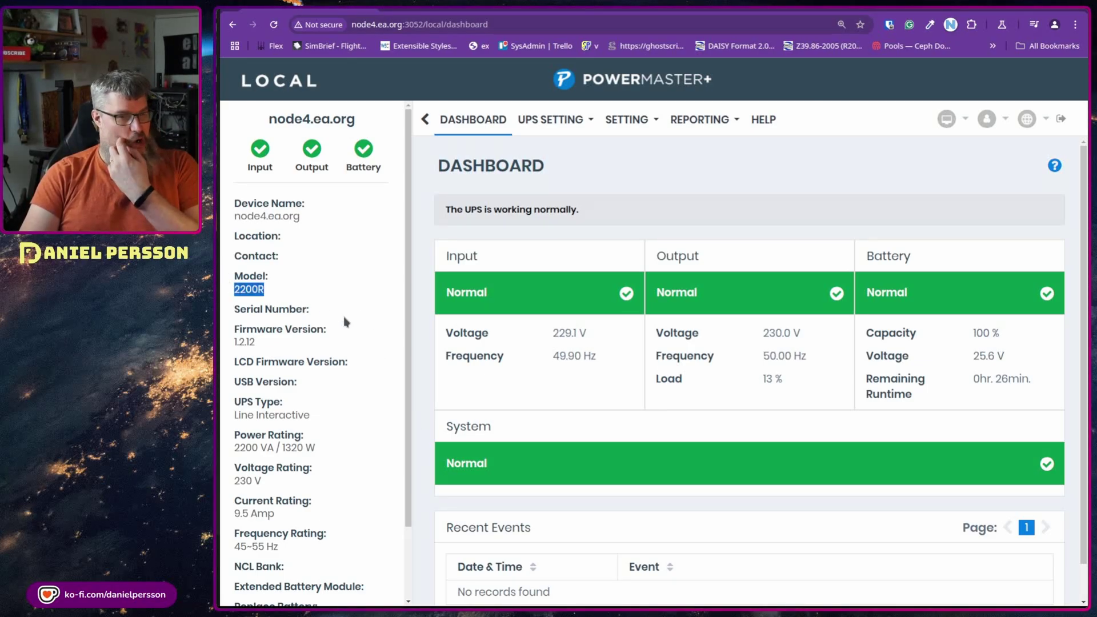
pyautogui.scroll(-3, 383, 336)
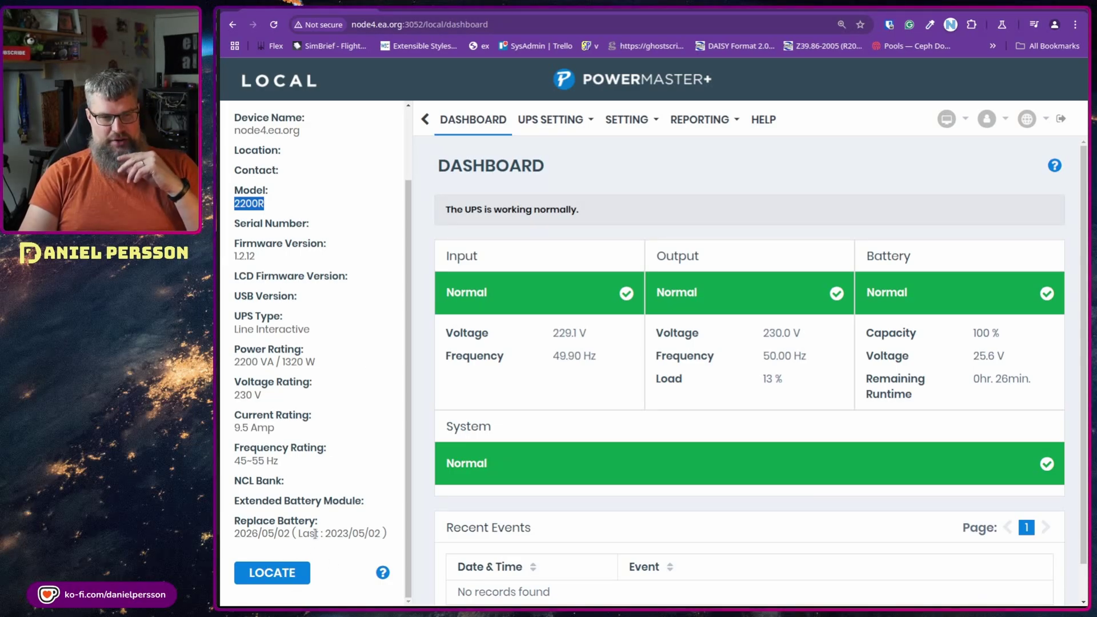
pyautogui.moveTo(314, 534); pyautogui.dragTo(370, 544)
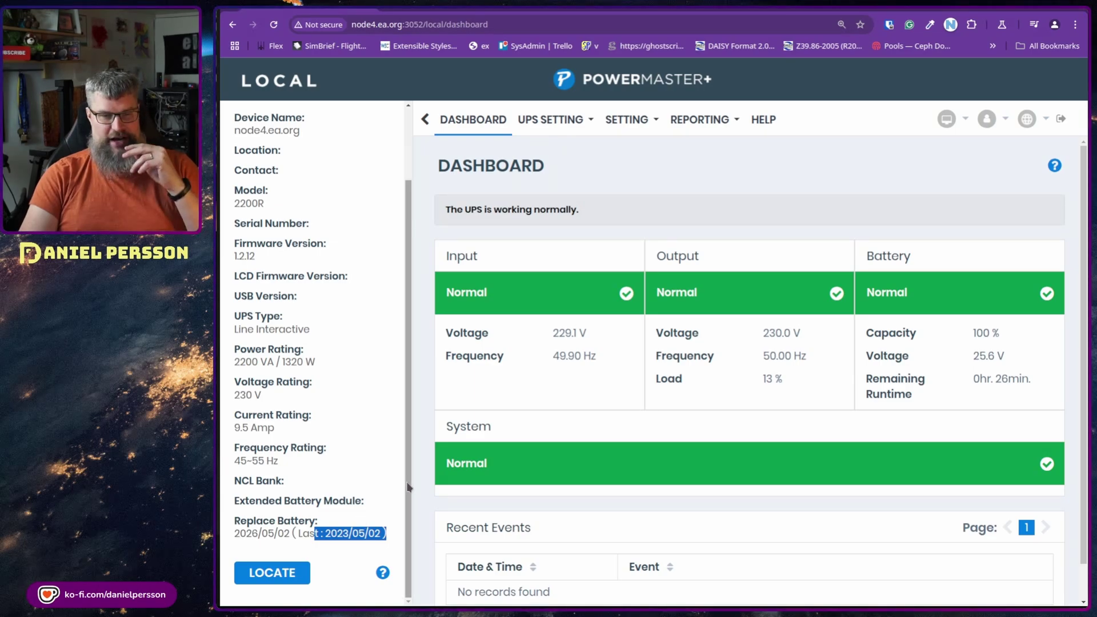
pyautogui.click(313, 531)
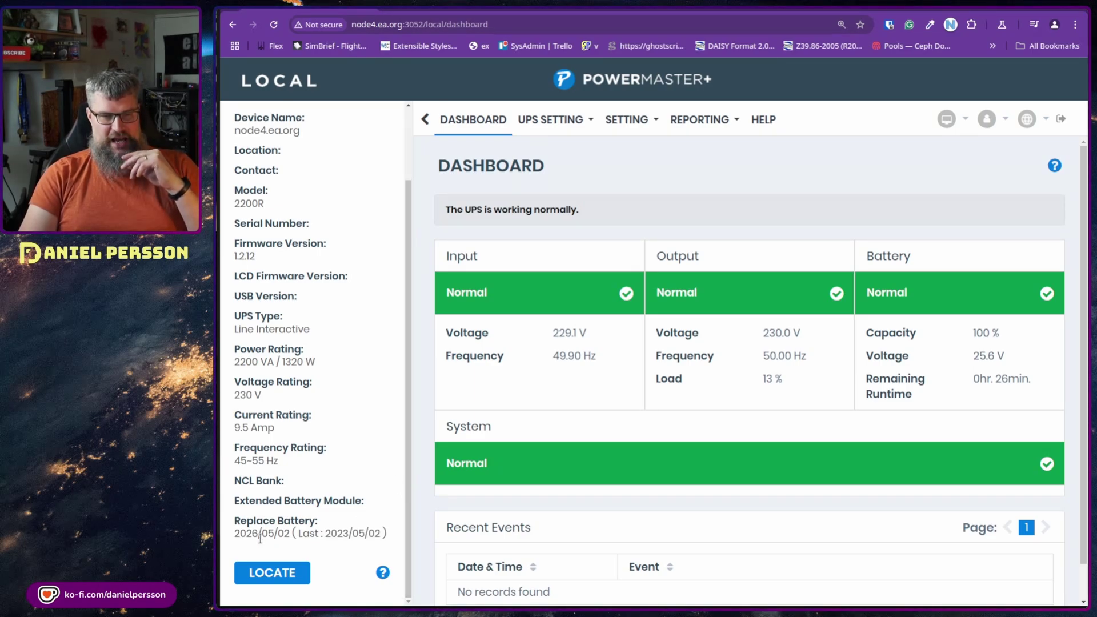
pyautogui.moveTo(240, 534); pyautogui.dragTo(289, 534)
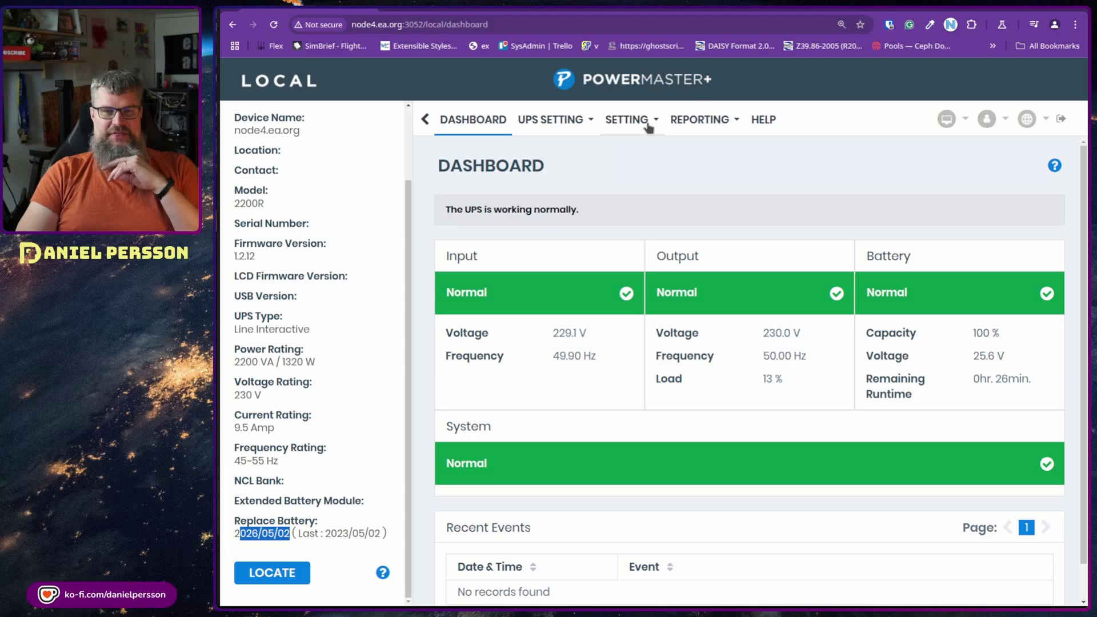
# Open REPORTING > Event Logs and scroll down to the events table
pyautogui.click(676, 129)
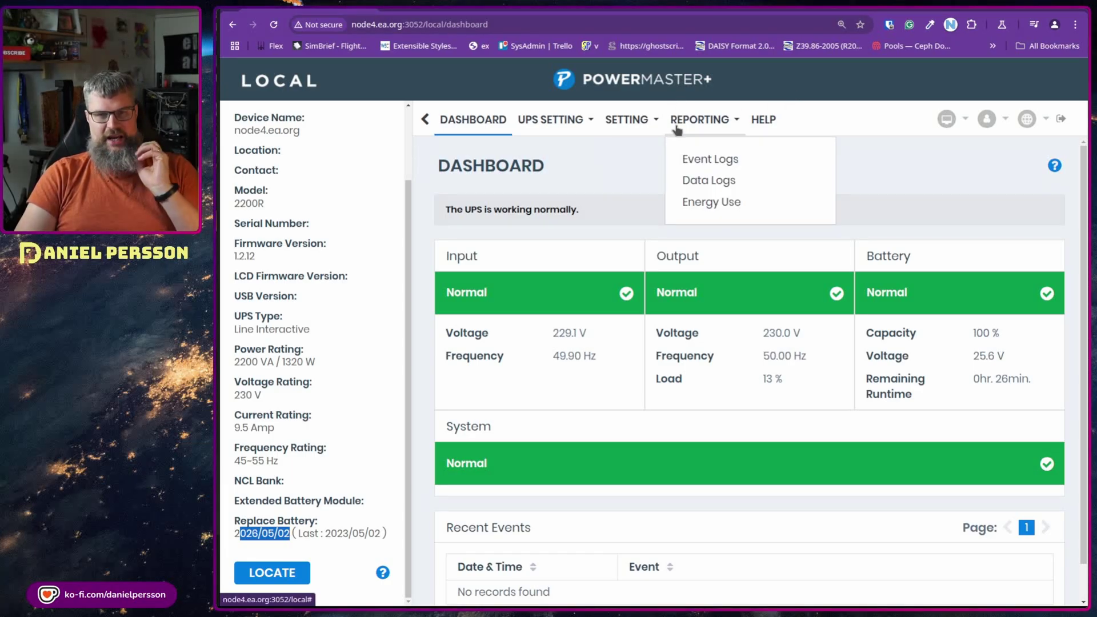
pyautogui.click(698, 160)
pyautogui.scroll(-4, 739, 228)
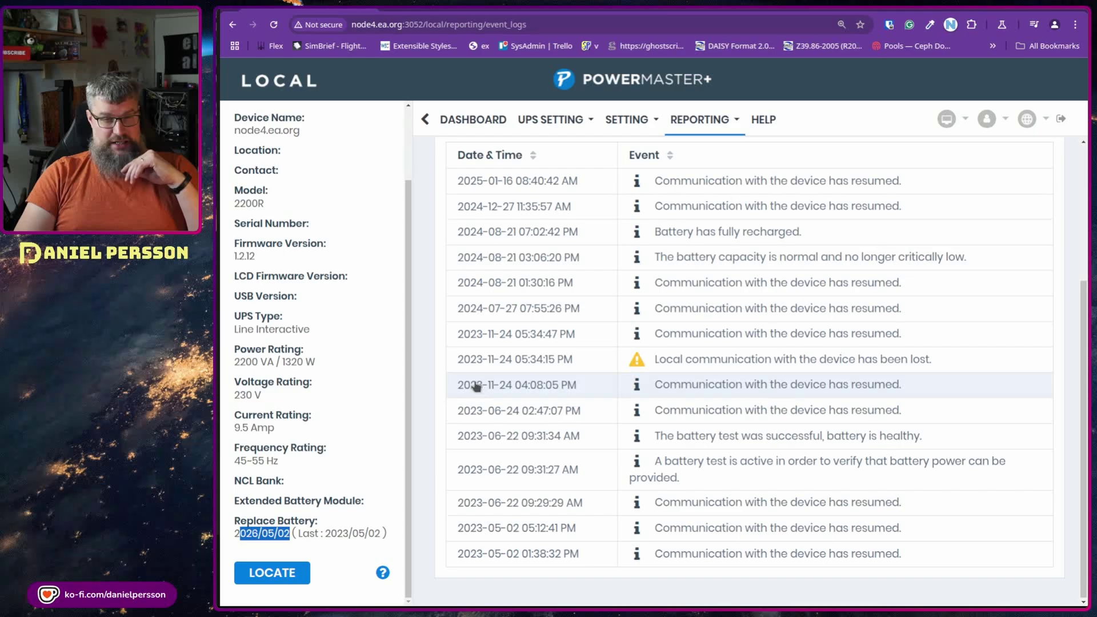
# Point out the local communication loss, battery fully recharged and capacity recovery events
pyautogui.moveTo(470, 360); pyautogui.dragTo(566, 362)
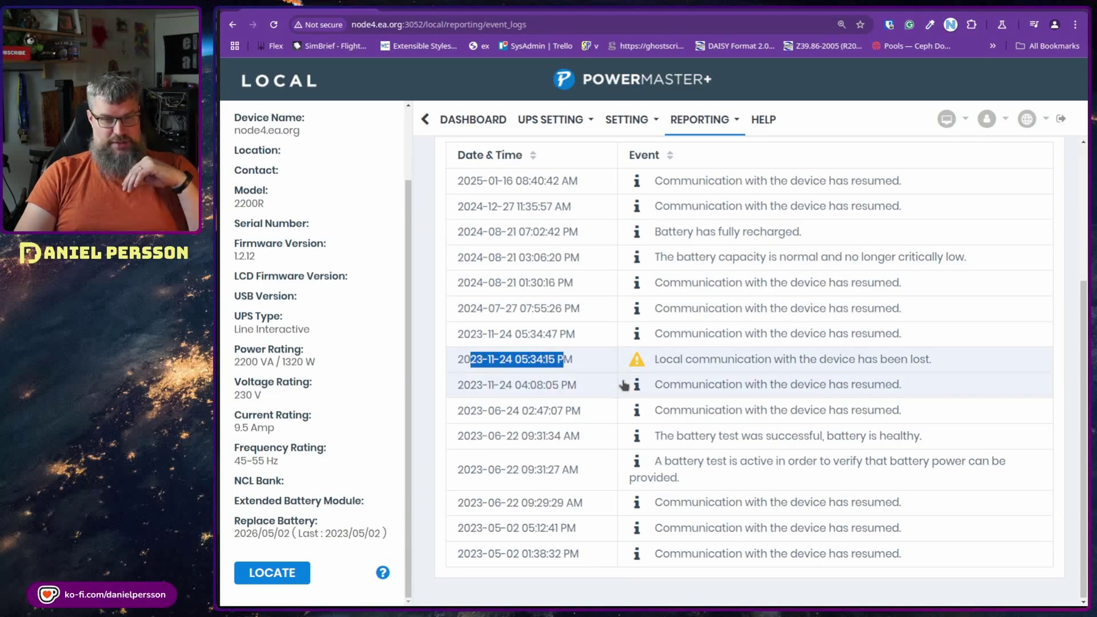
pyautogui.scroll(1, 594, 408)
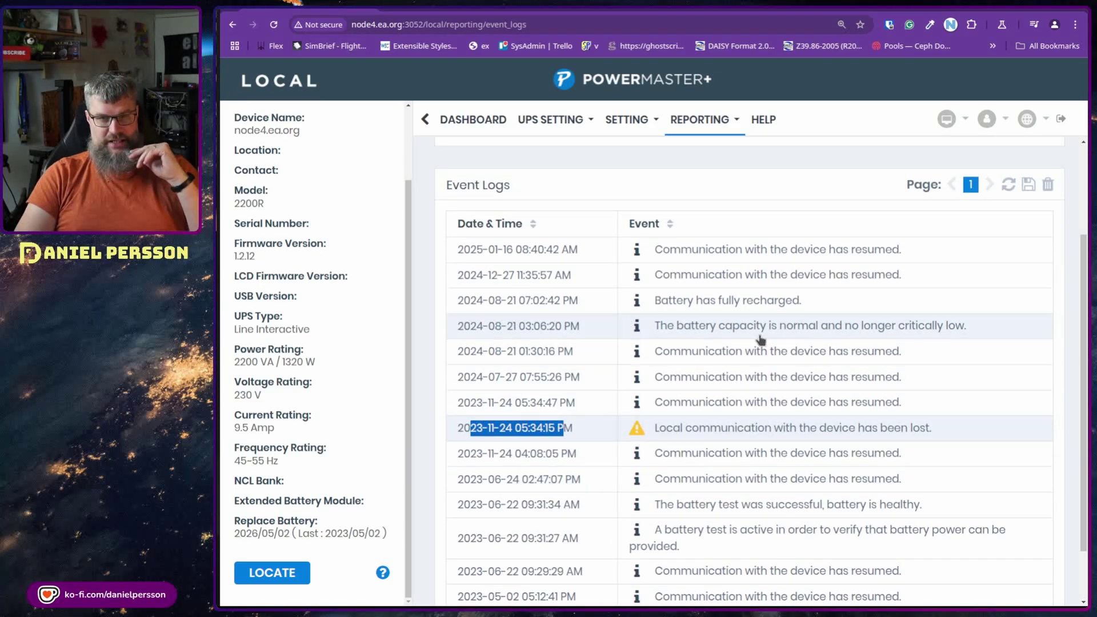
pyautogui.moveTo(802, 299); pyautogui.dragTo(794, 275)
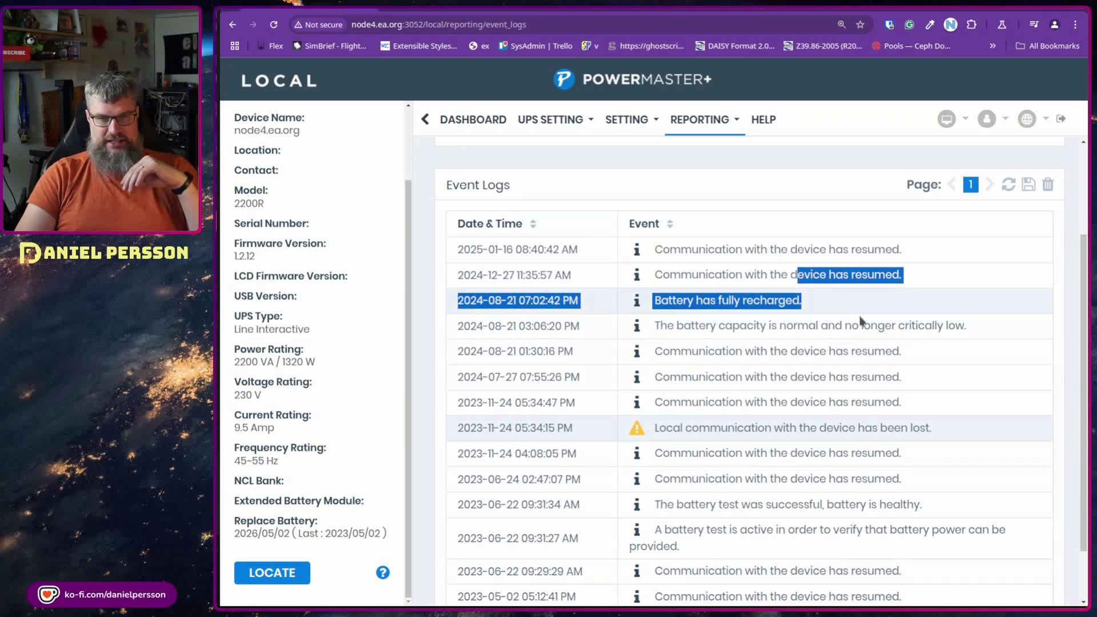
pyautogui.moveTo(860, 321); pyautogui.dragTo(453, 303)
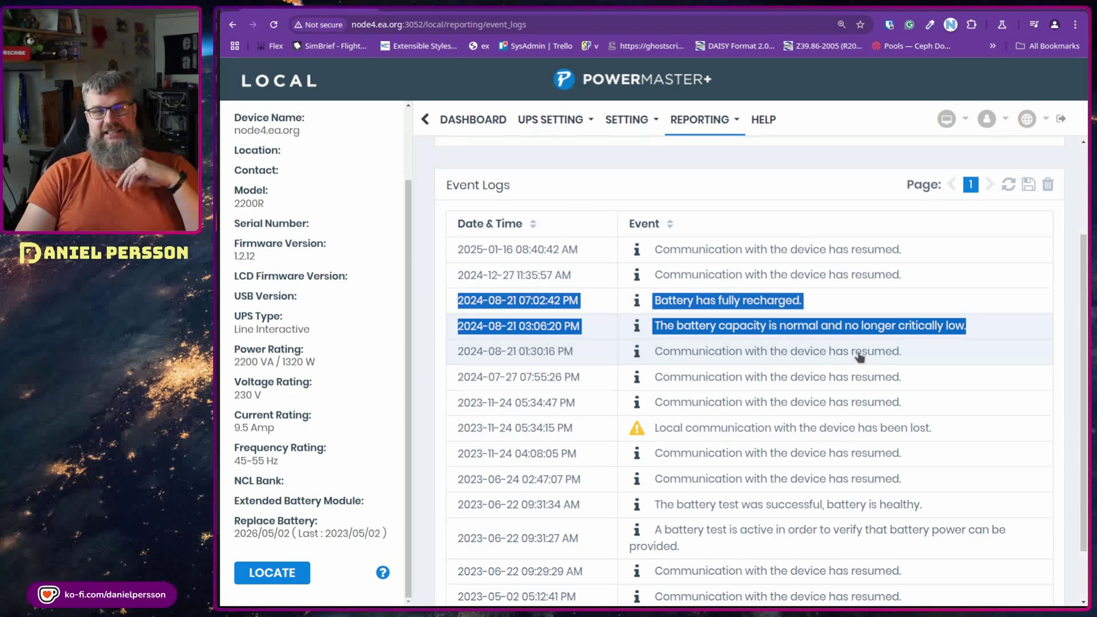
pyautogui.scroll(-1, 891, 350)
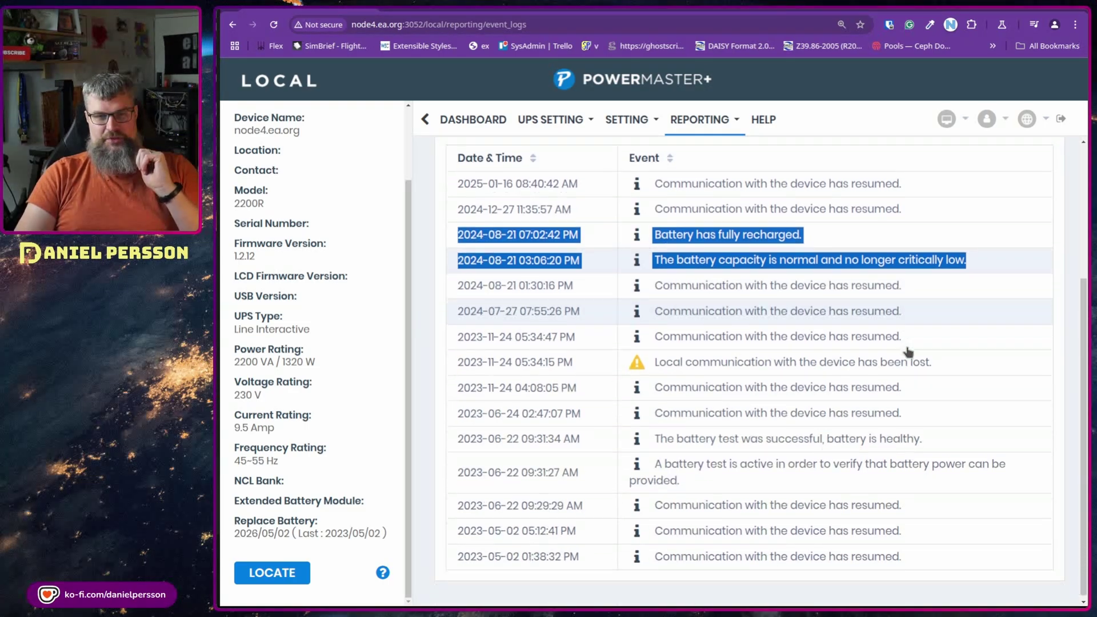
pyautogui.scroll(3, 923, 428)
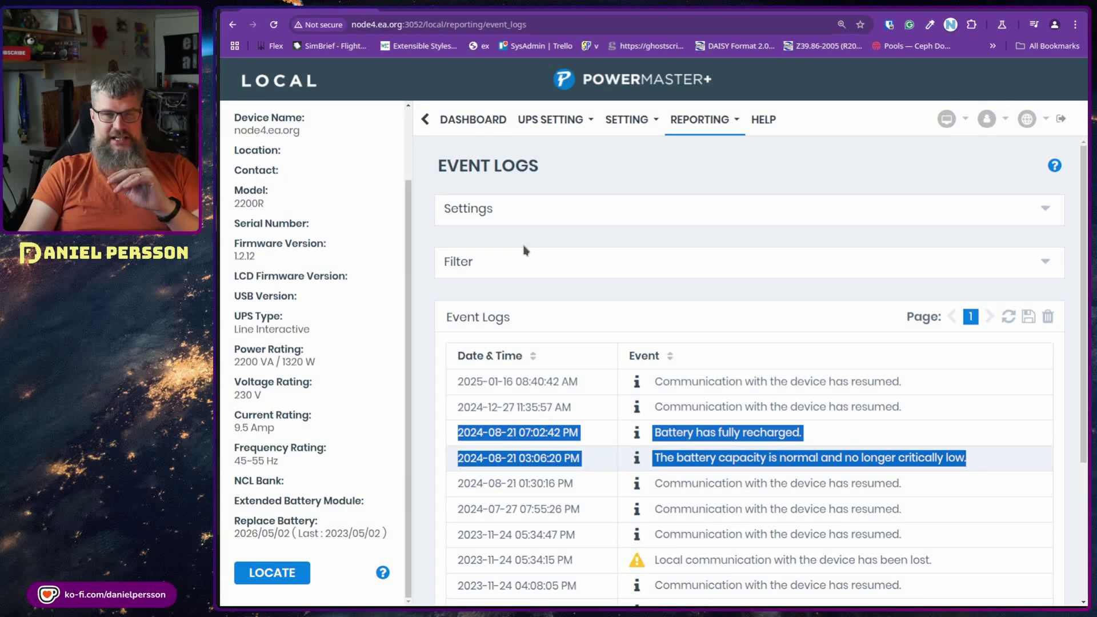
# Switch to the multimon.cgi page showing the Back-UPS BX2200MI online with 17 % load and 28.8 min runtime
pyautogui.click(446, 11)
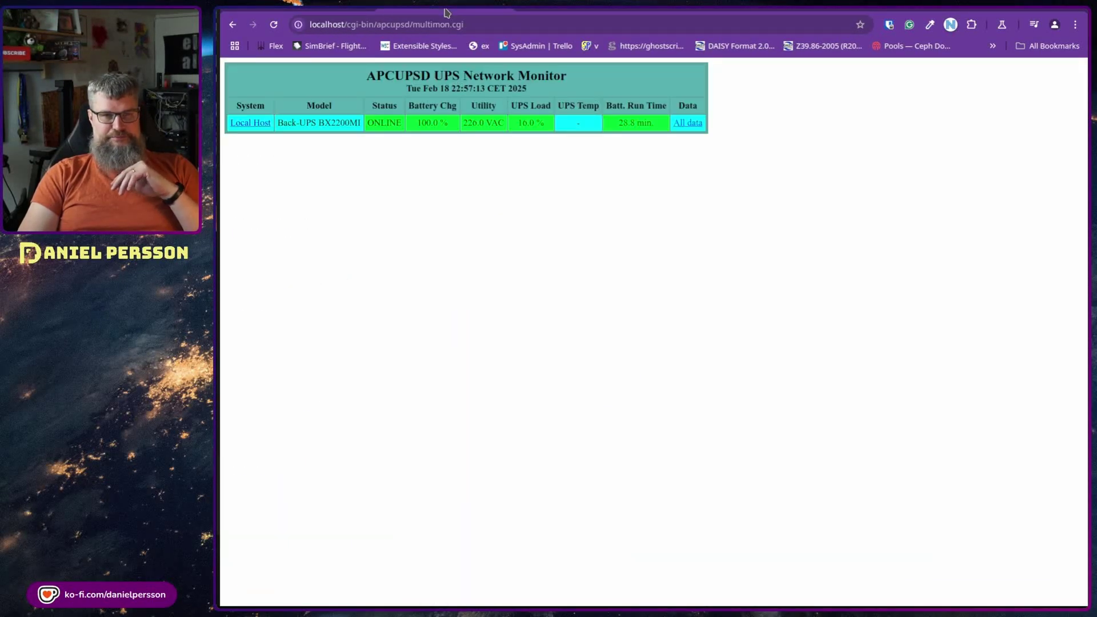
pyautogui.moveTo(372, 74); pyautogui.dragTo(438, 76)
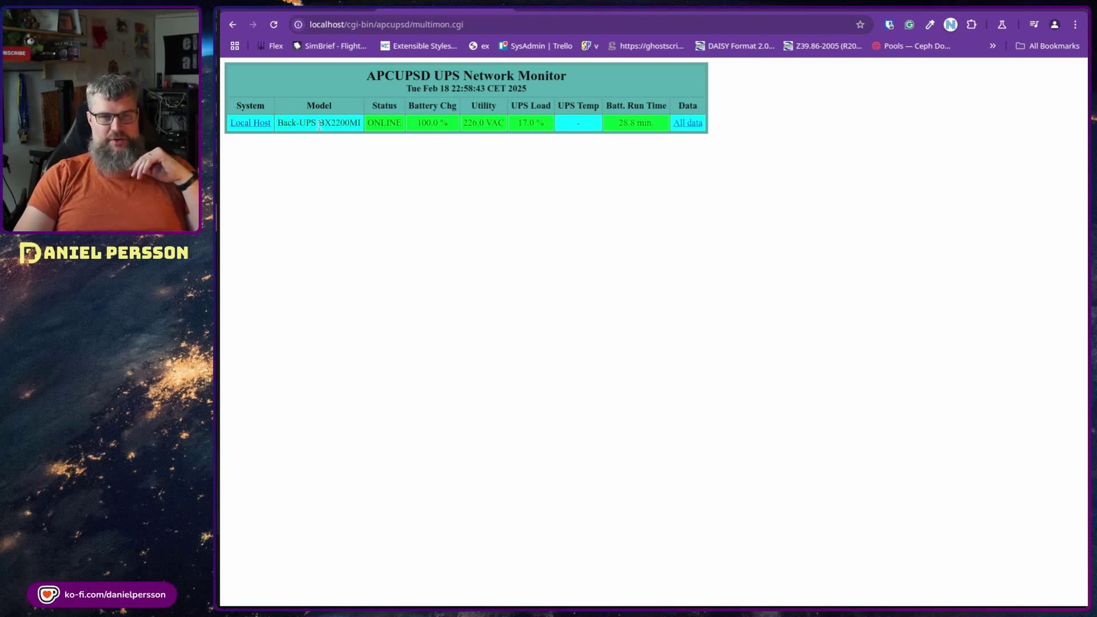
pyautogui.moveTo(318, 123); pyautogui.dragTo(368, 128)
pyautogui.moveTo(517, 123); pyautogui.dragTo(547, 165)
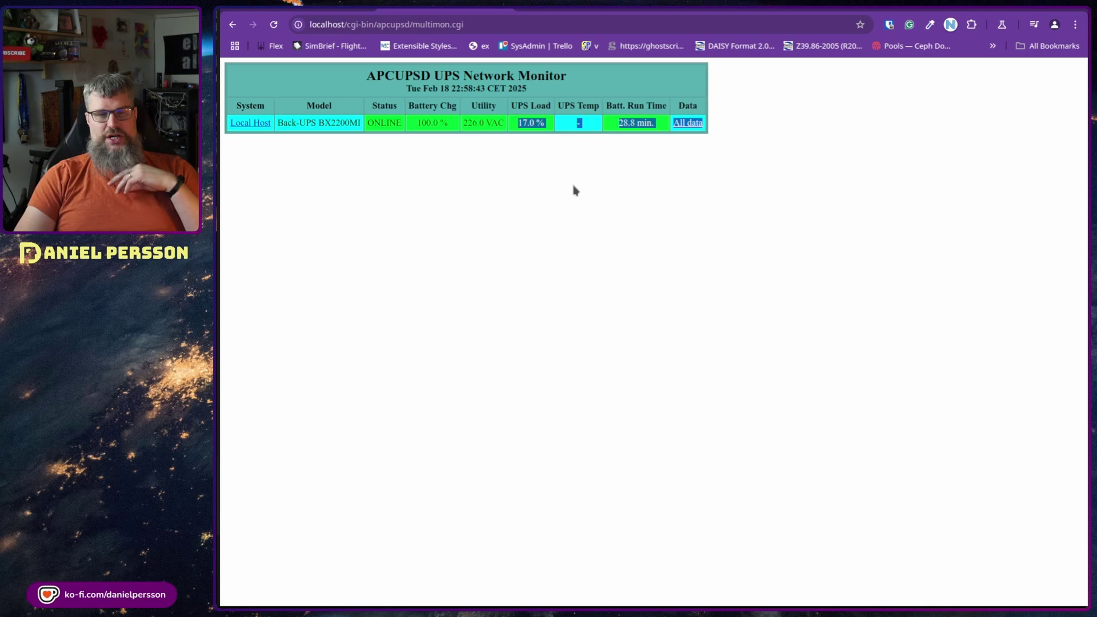
pyautogui.click(546, 121)
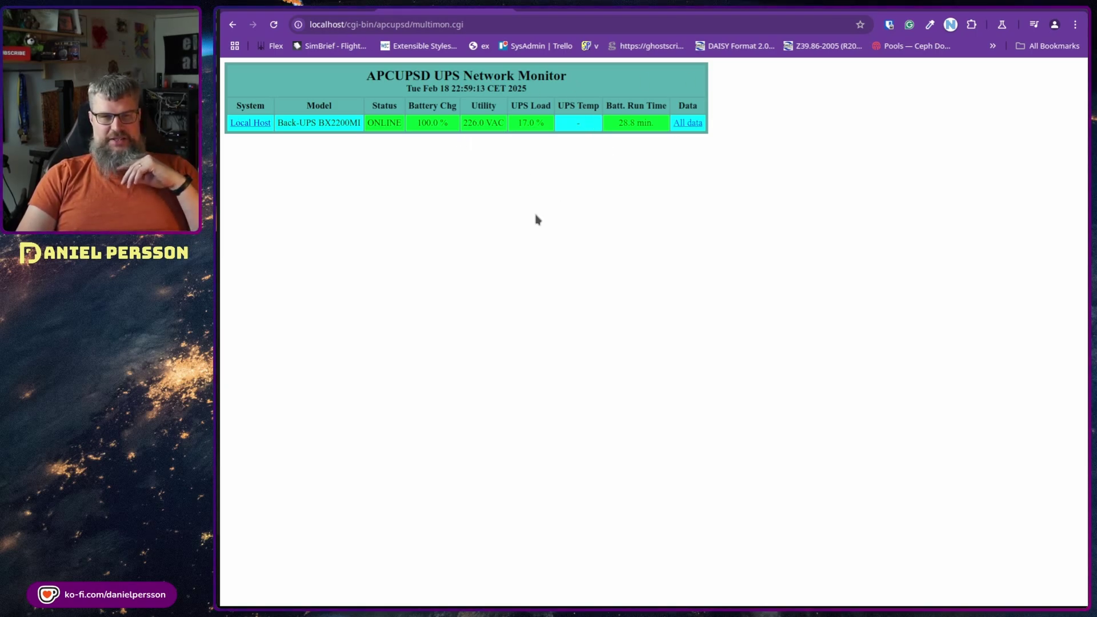
pyautogui.moveTo(616, 119); pyautogui.dragTo(648, 130)
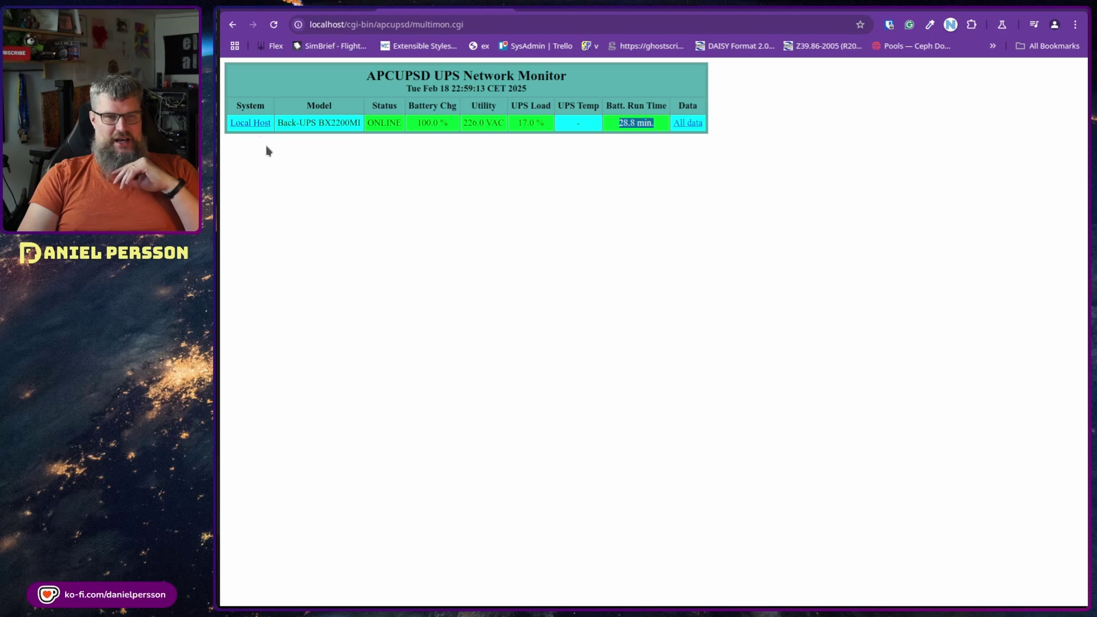
pyautogui.click(243, 123)
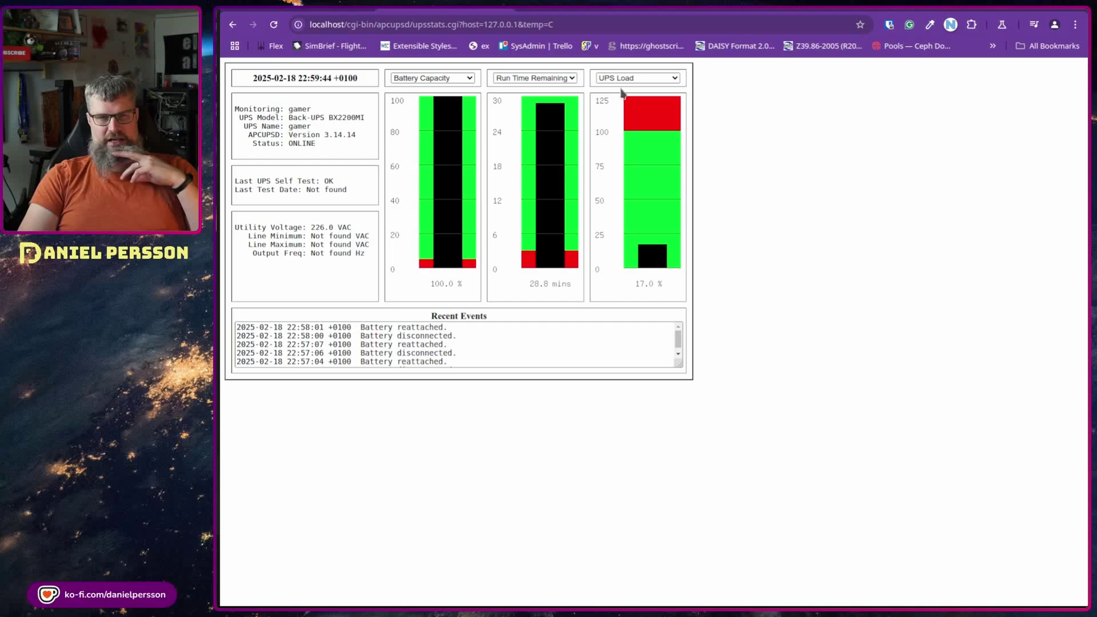
pyautogui.click(664, 79)
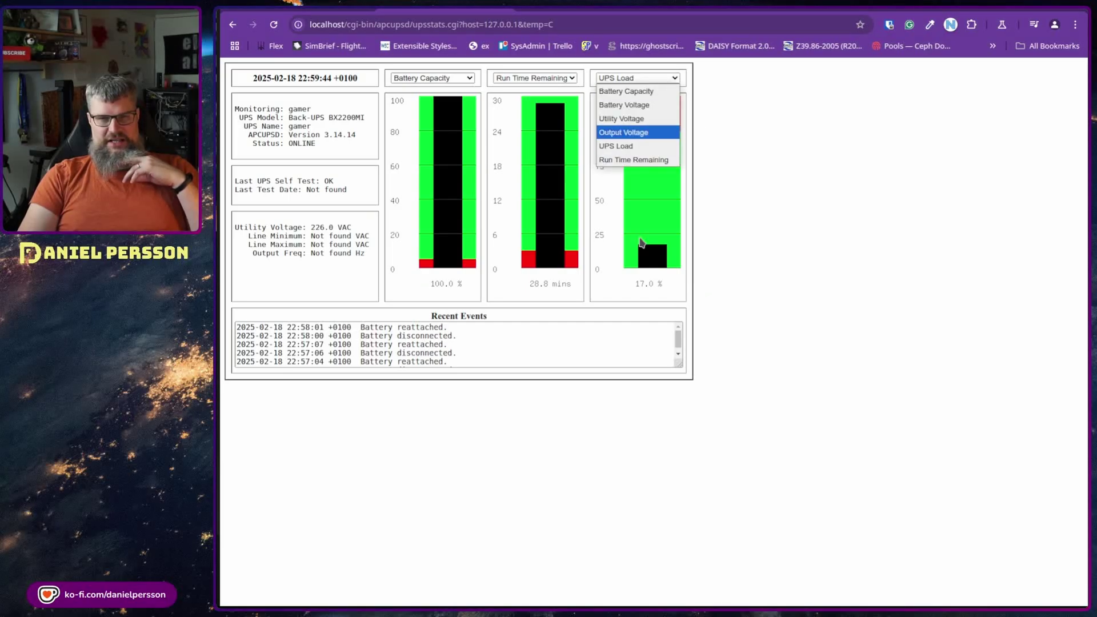
pyautogui.click(769, 193)
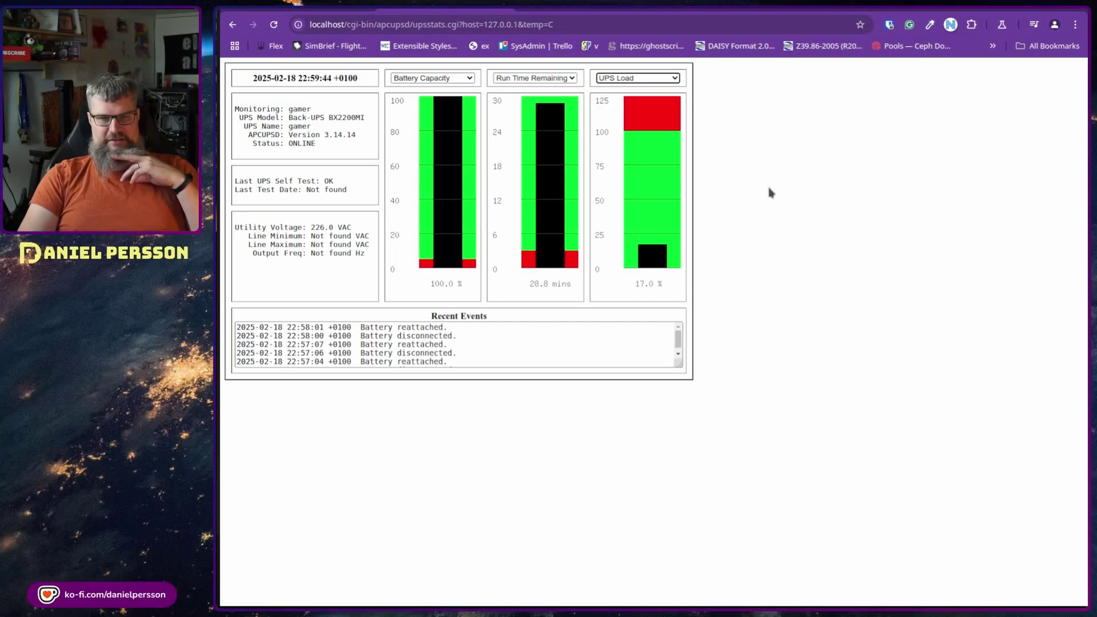
pyautogui.click(679, 357)
pyautogui.moveTo(679, 362); pyautogui.dragTo(804, 425)
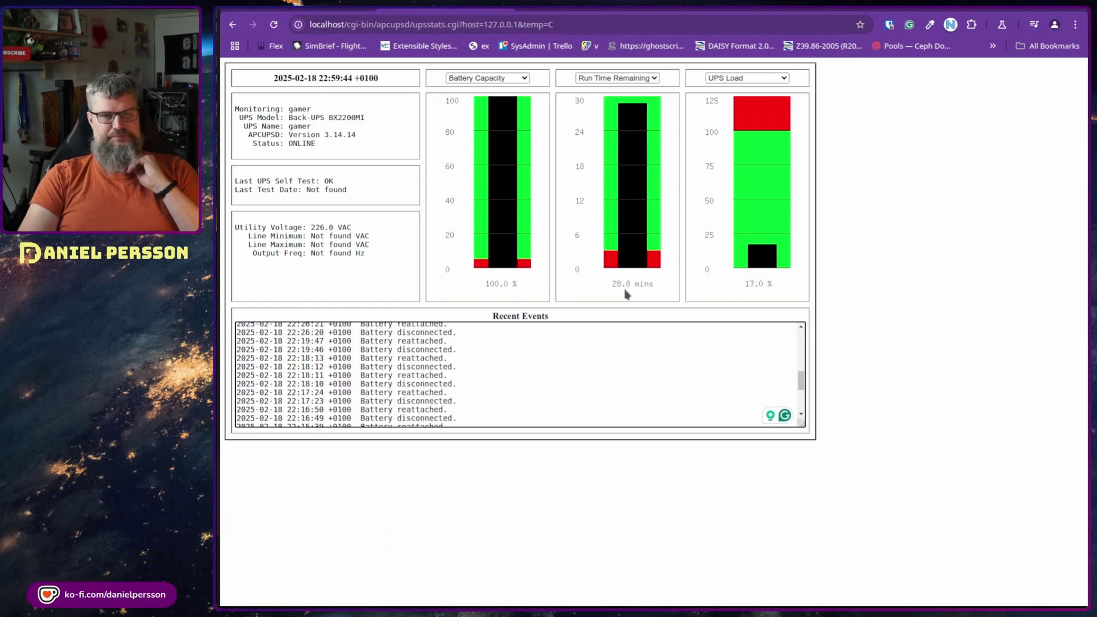
pyautogui.rightClick(378, 151)
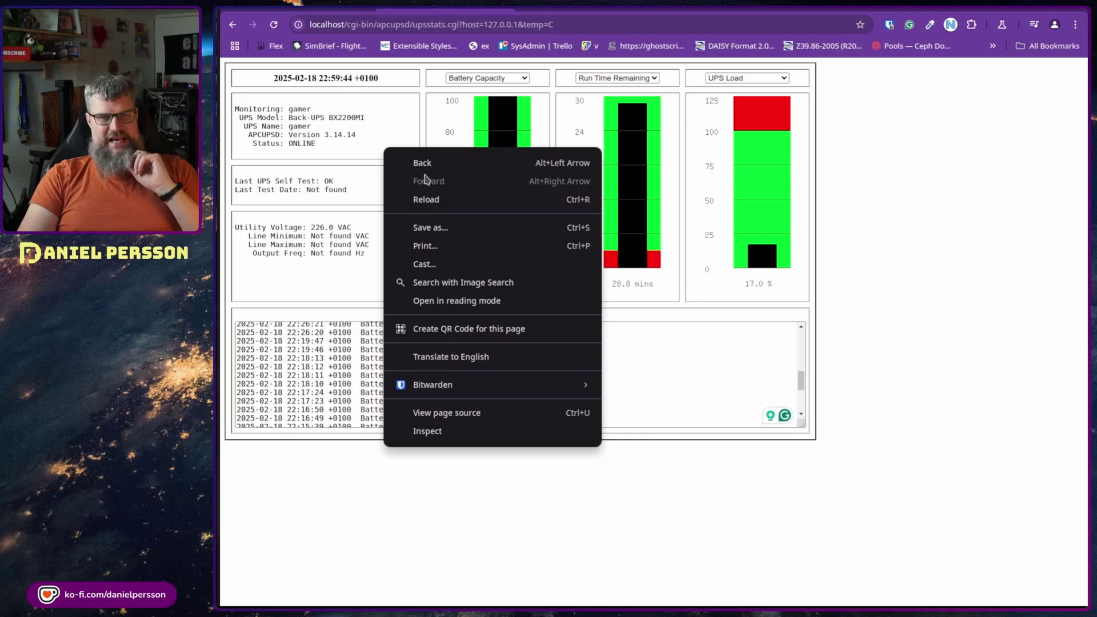
pyautogui.click(422, 165)
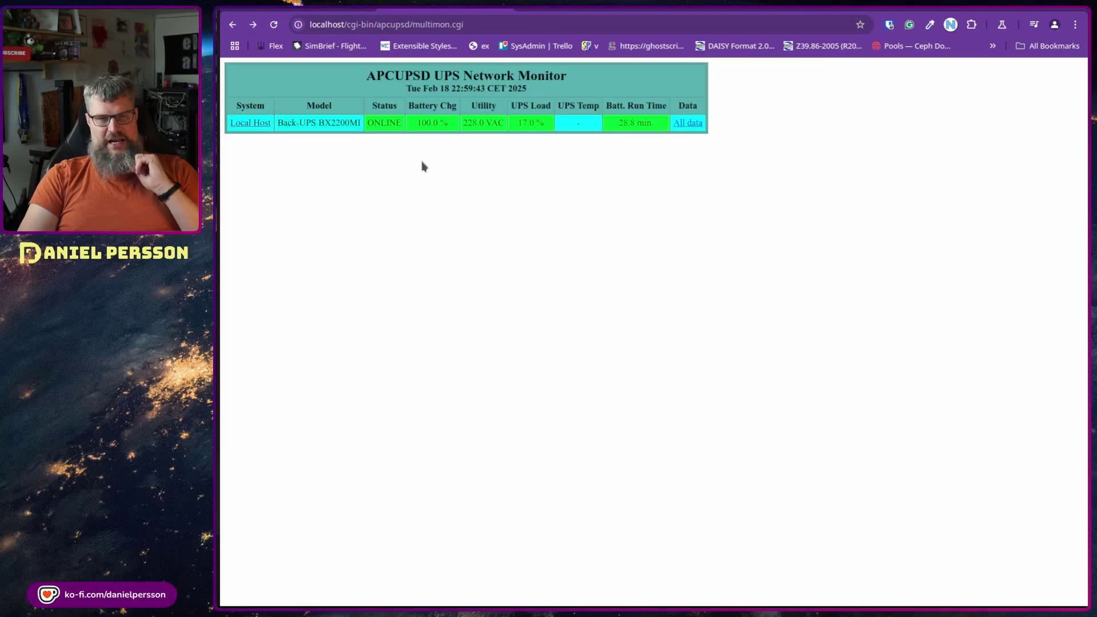
# Open All data for 127.0.0.1 and highlight the raw listing, including NOMPOWER 1200 Watts and SELFTEST OK
pyautogui.click(686, 123)
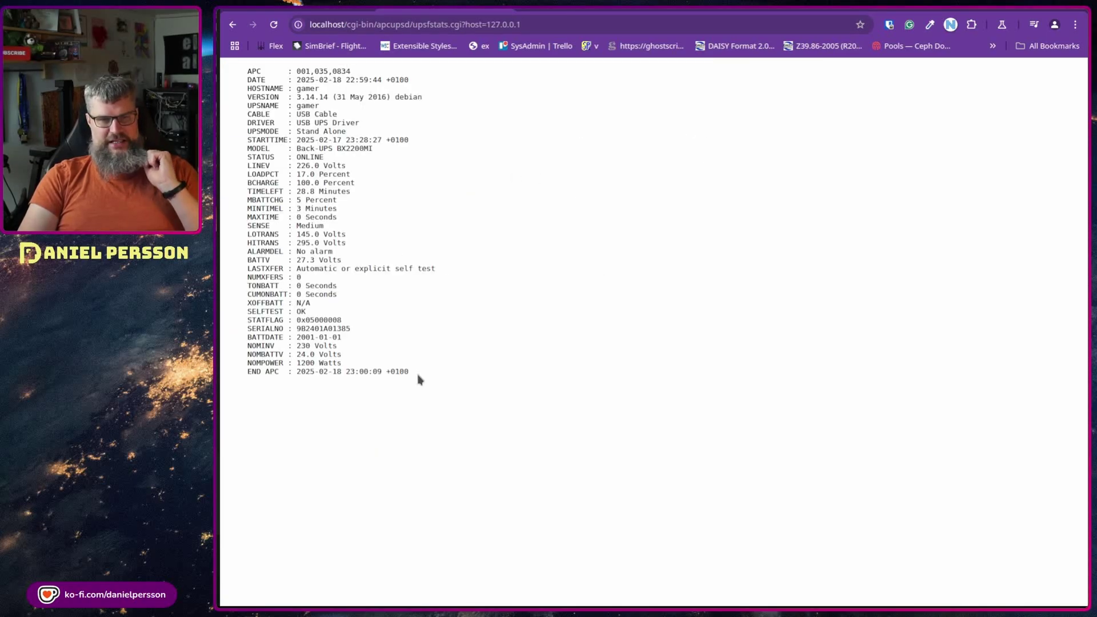
pyautogui.moveTo(416, 377); pyautogui.dragTo(595, 411)
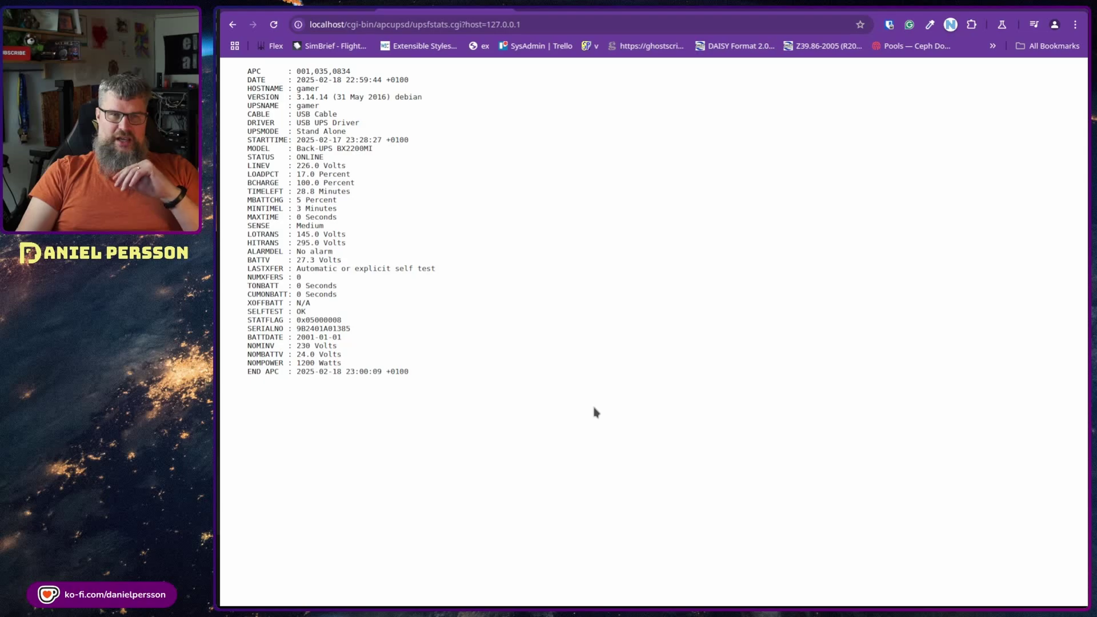
# Go back to the multimon.cgi overview table listing the BX2200MI ONLINE at 100.0 % charge
pyautogui.click(232, 25)
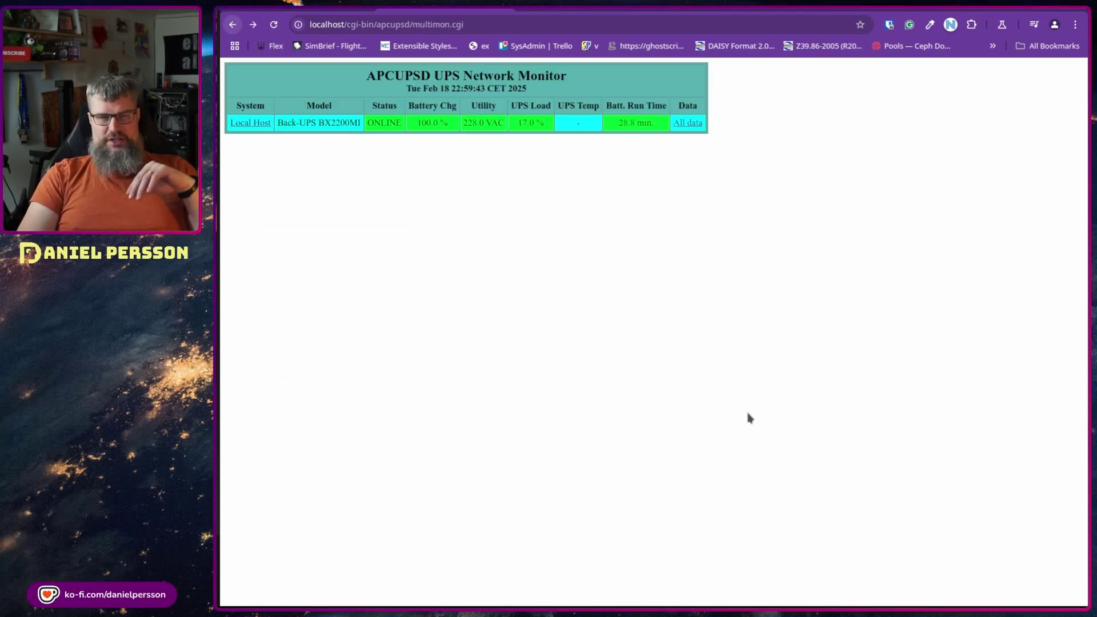